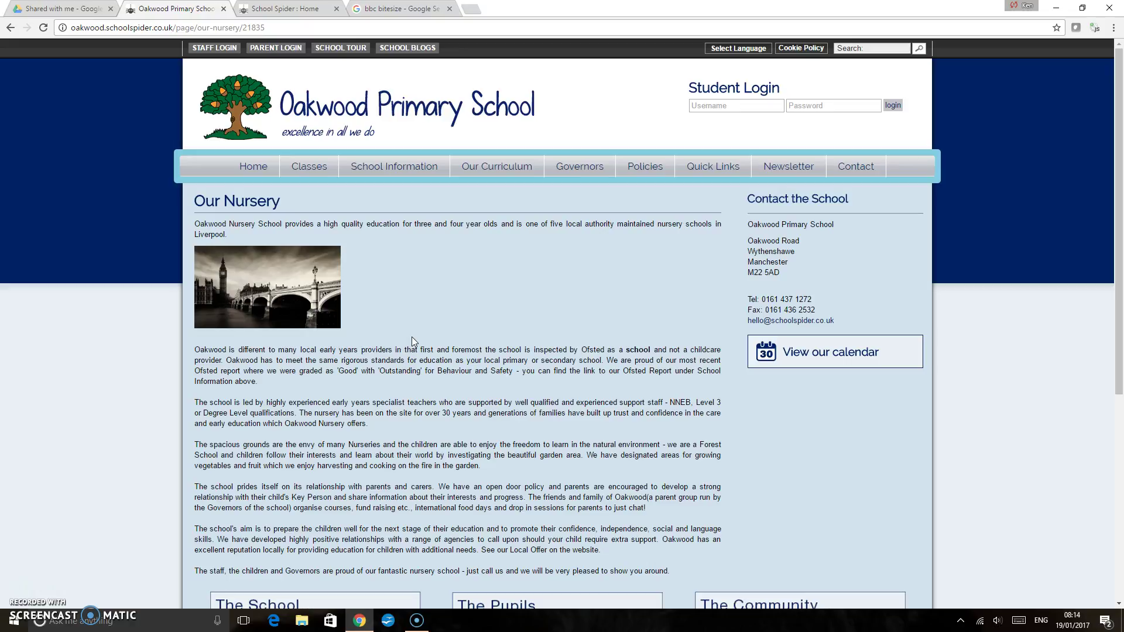
# Step: On the live site, open the Our Nursery page and check whether the bridge image links anywhere
pyautogui.moveTo(414, 167)
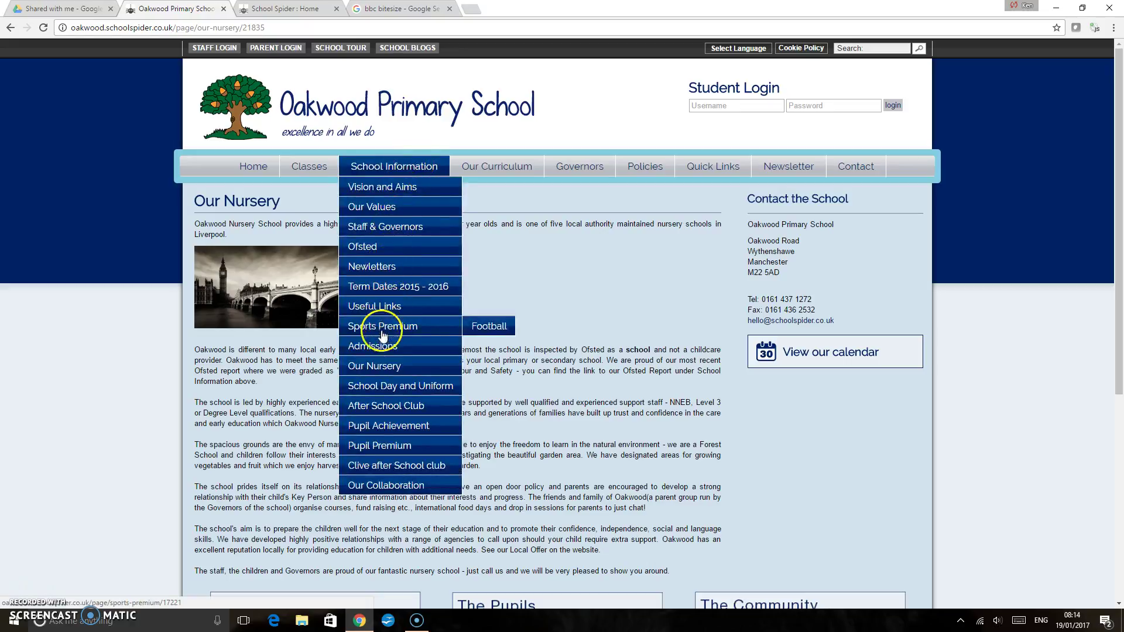
pyautogui.click(381, 366)
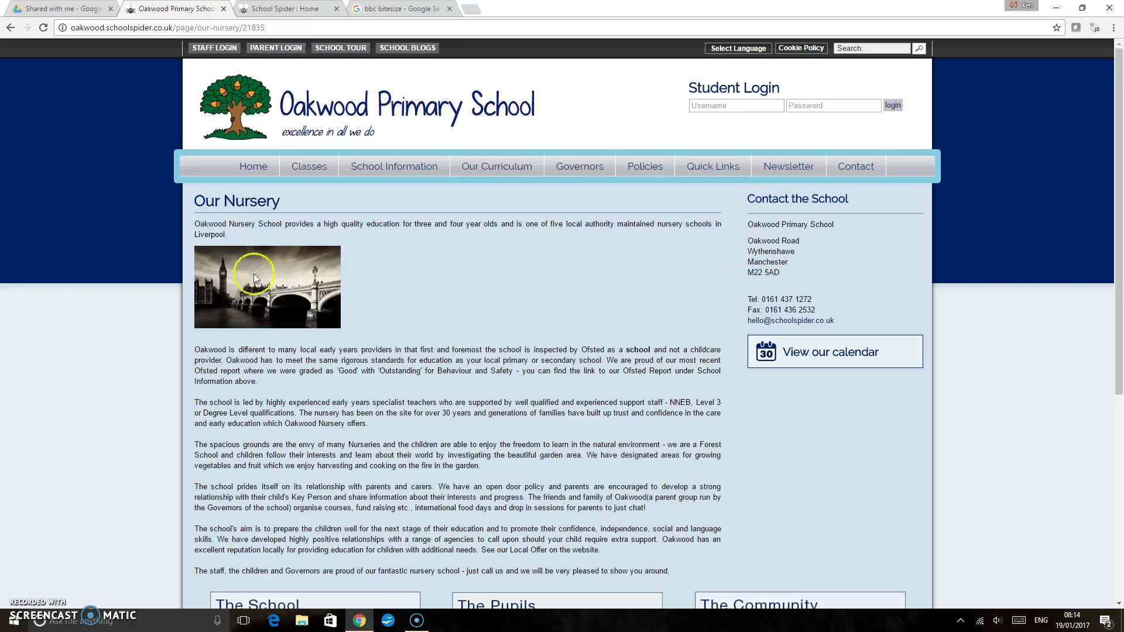
pyautogui.click(272, 293)
# Step: Open Our Nursery from the admin's website page list for editing and enlarge the content editor
pyautogui.click(301, 9)
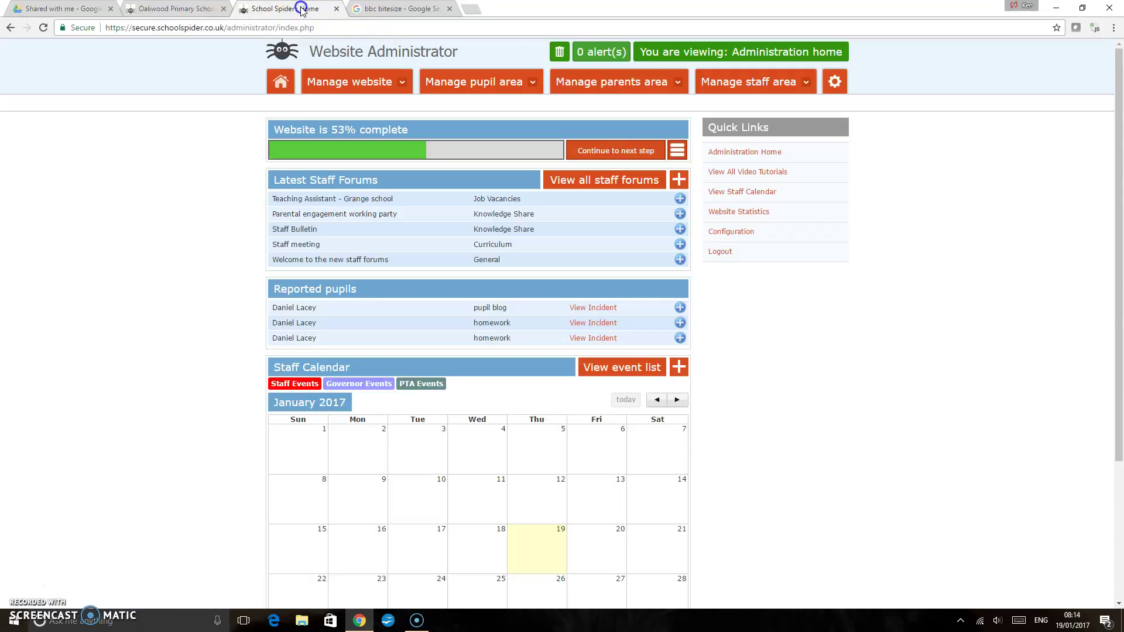
pyautogui.click(379, 83)
pyautogui.click(373, 140)
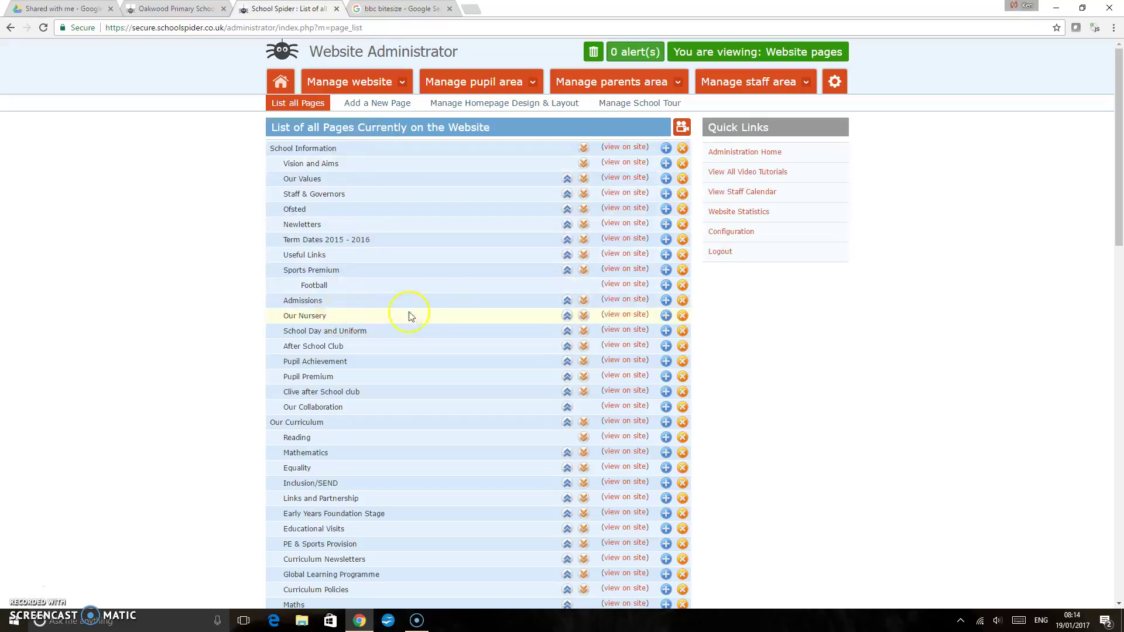
pyautogui.click(667, 315)
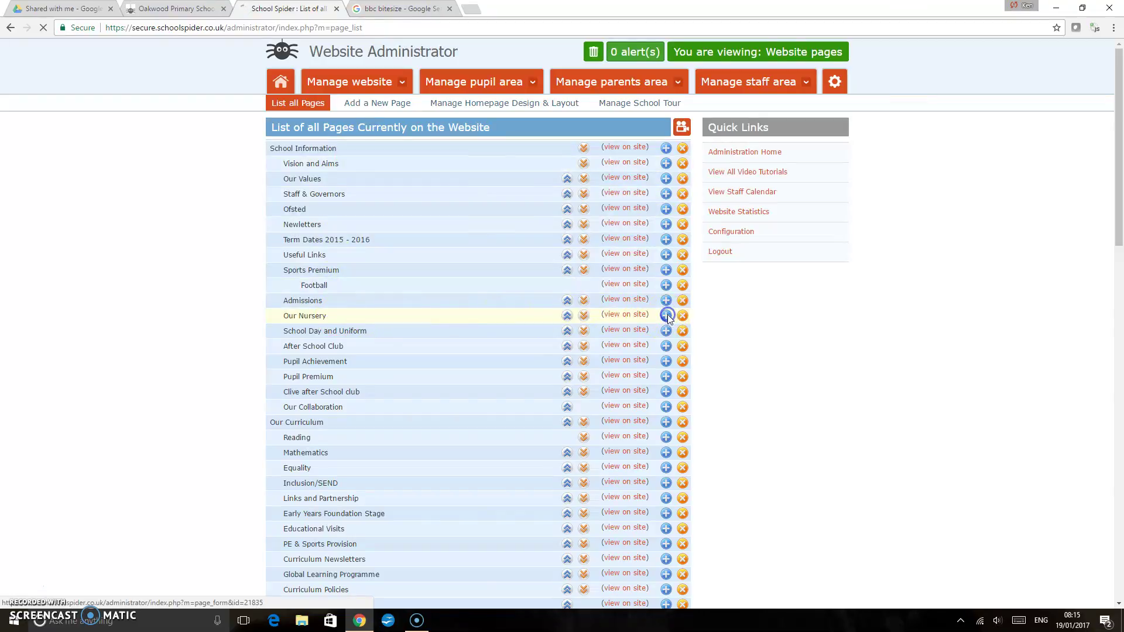
pyautogui.moveTo(689, 396); pyautogui.dragTo(689, 479)
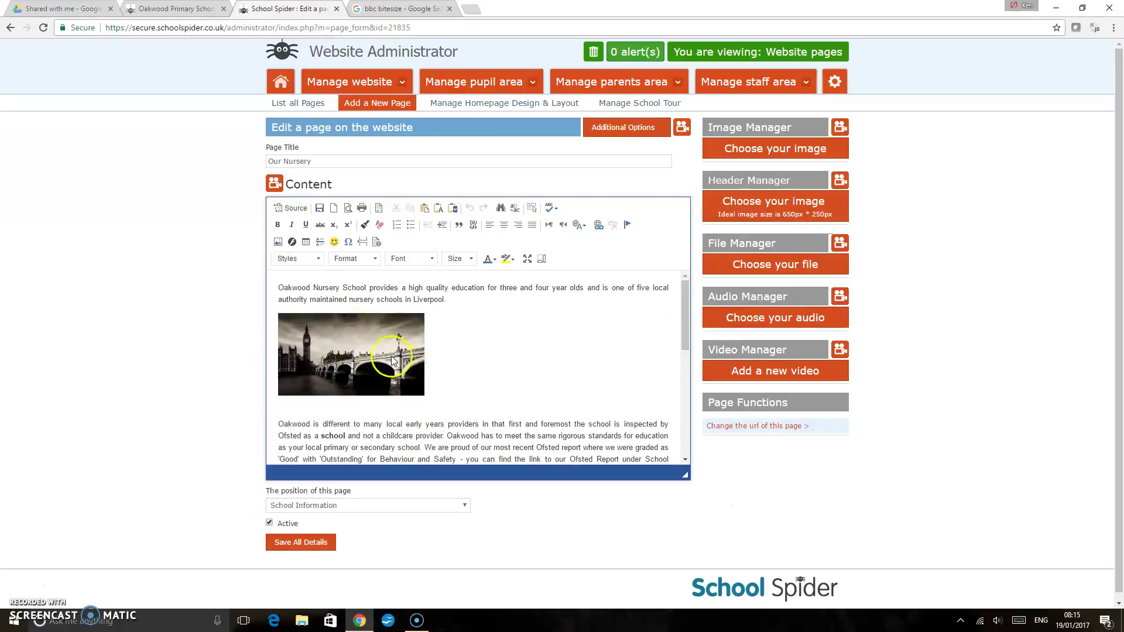
# Step: Show the bridge image's Image Properties LINK settings, then go to the bbc bitesize search results
pyautogui.rightClick(349, 356)
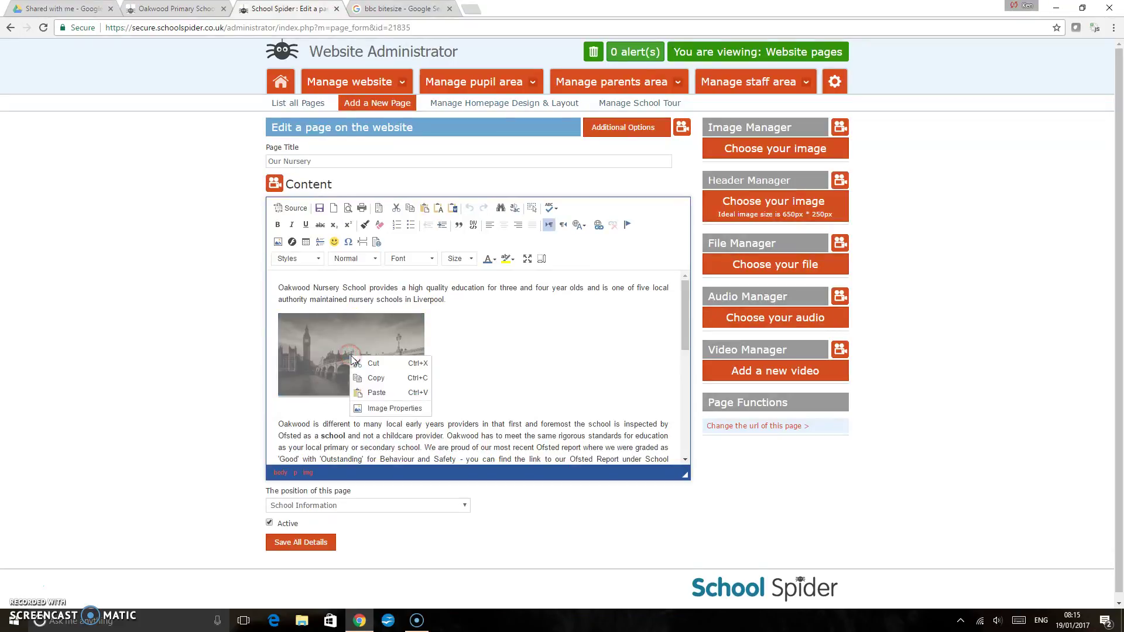
pyautogui.click(383, 410)
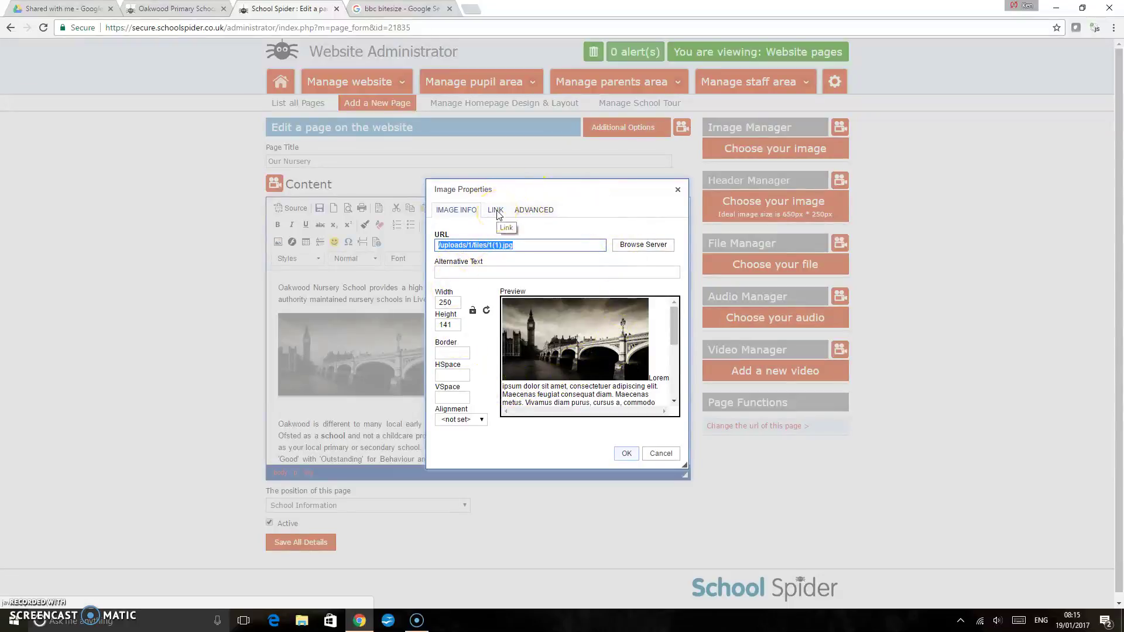
pyautogui.click(496, 212)
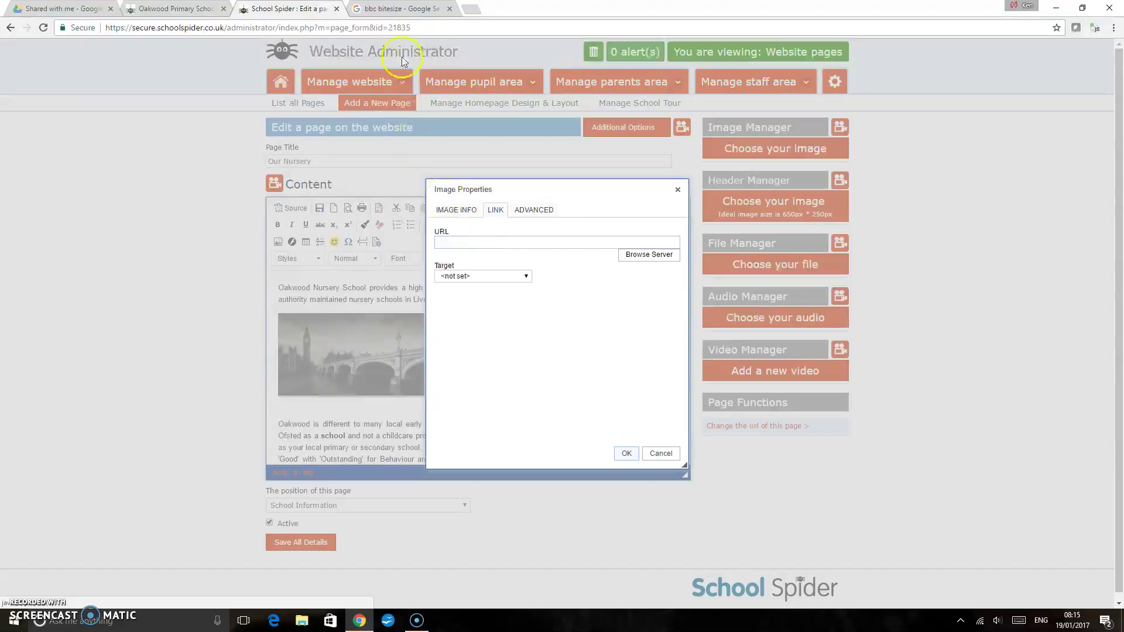
pyautogui.click(396, 11)
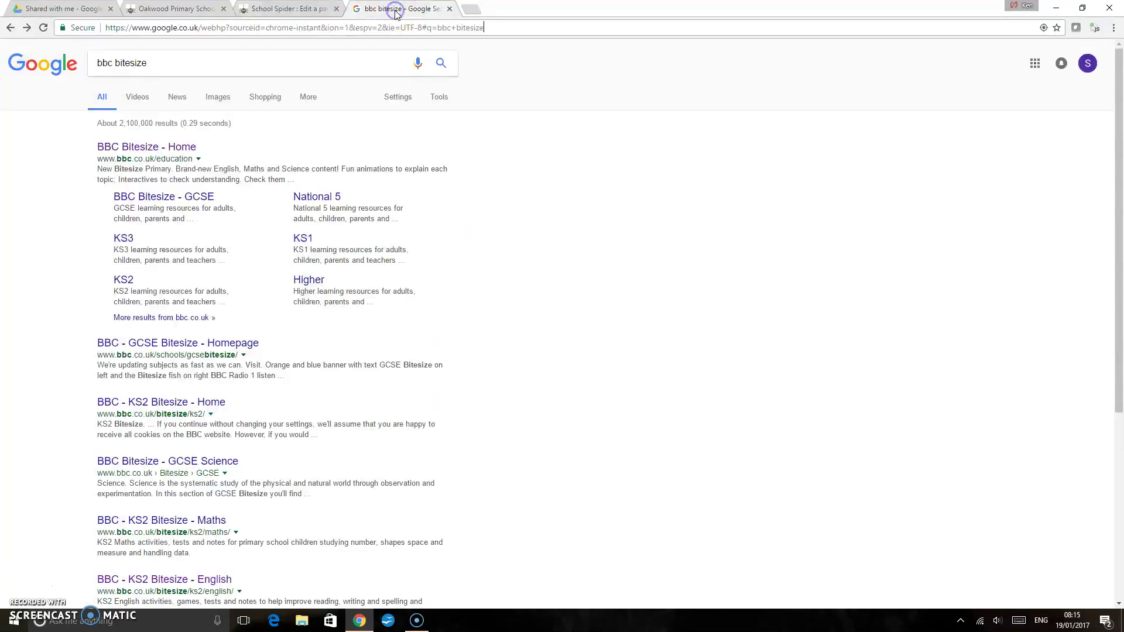
pyautogui.click(167, 149)
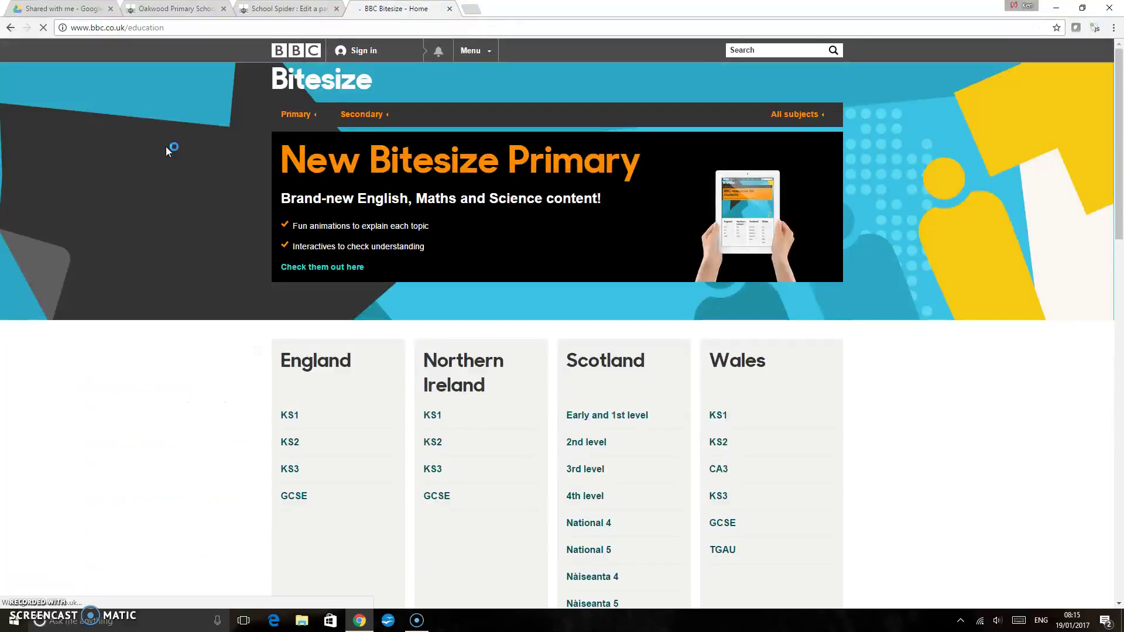
pyautogui.moveTo(172, 29); pyautogui.dragTo(69, 31)
pyautogui.hotkey('ctrl', 'c')
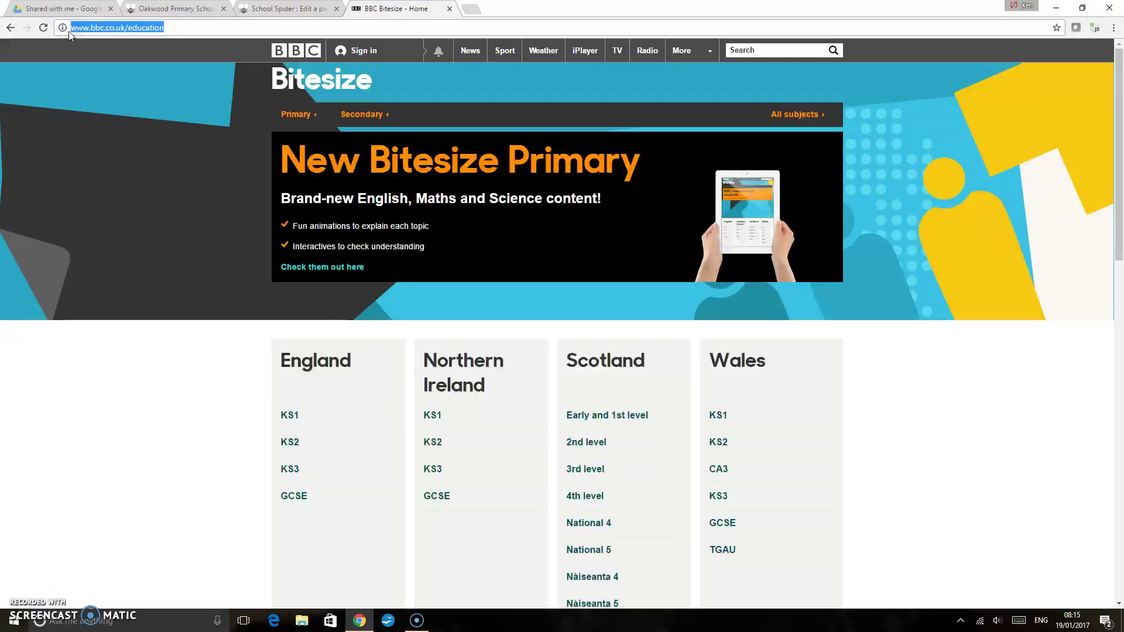
pyautogui.click(271, 11)
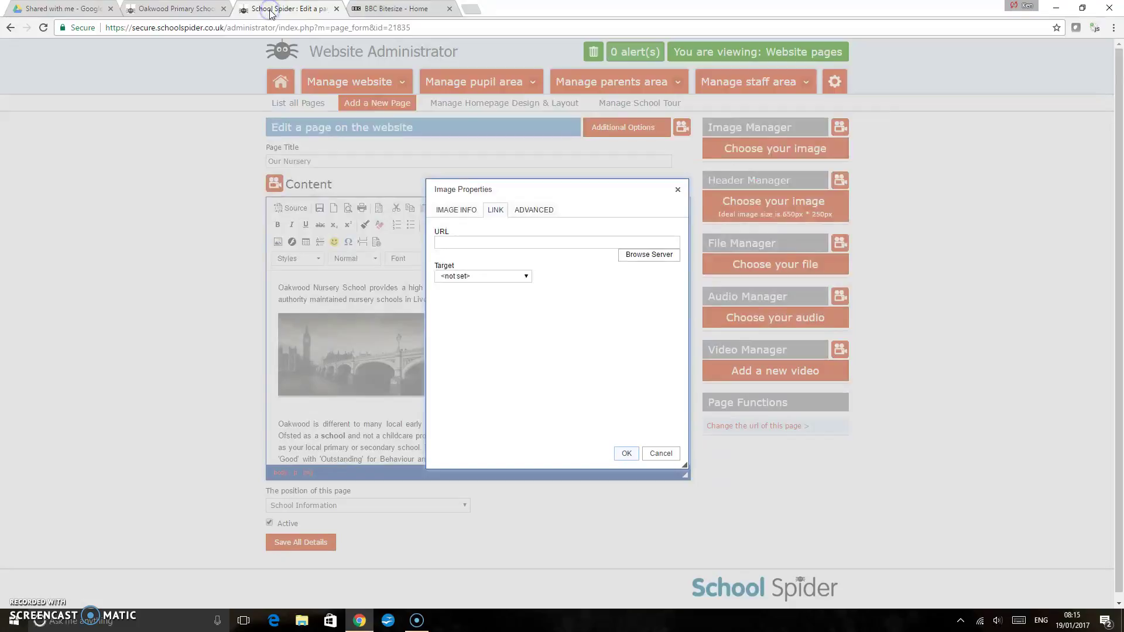
pyautogui.click(464, 242)
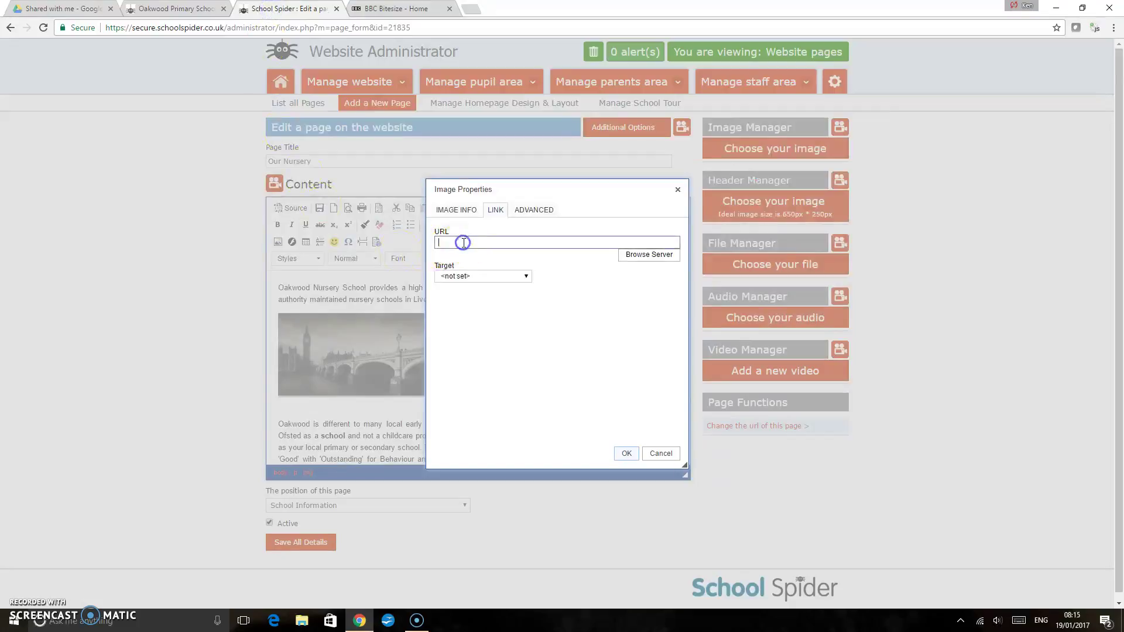
pyautogui.hotkey('ctrl', 'v')
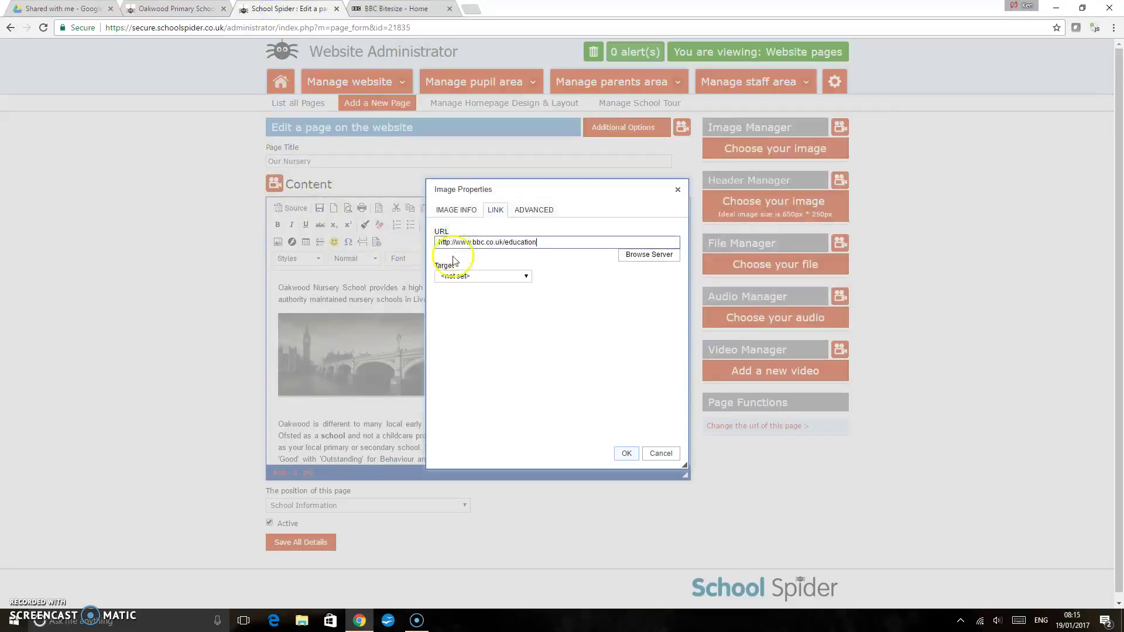
pyautogui.click(525, 277)
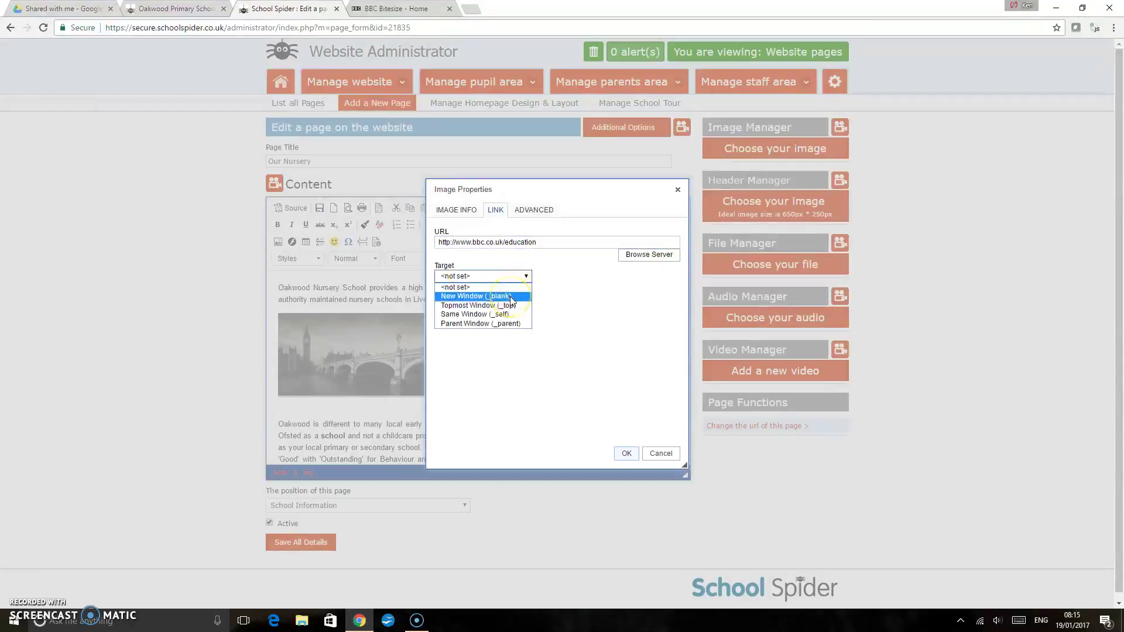
pyautogui.click(511, 296)
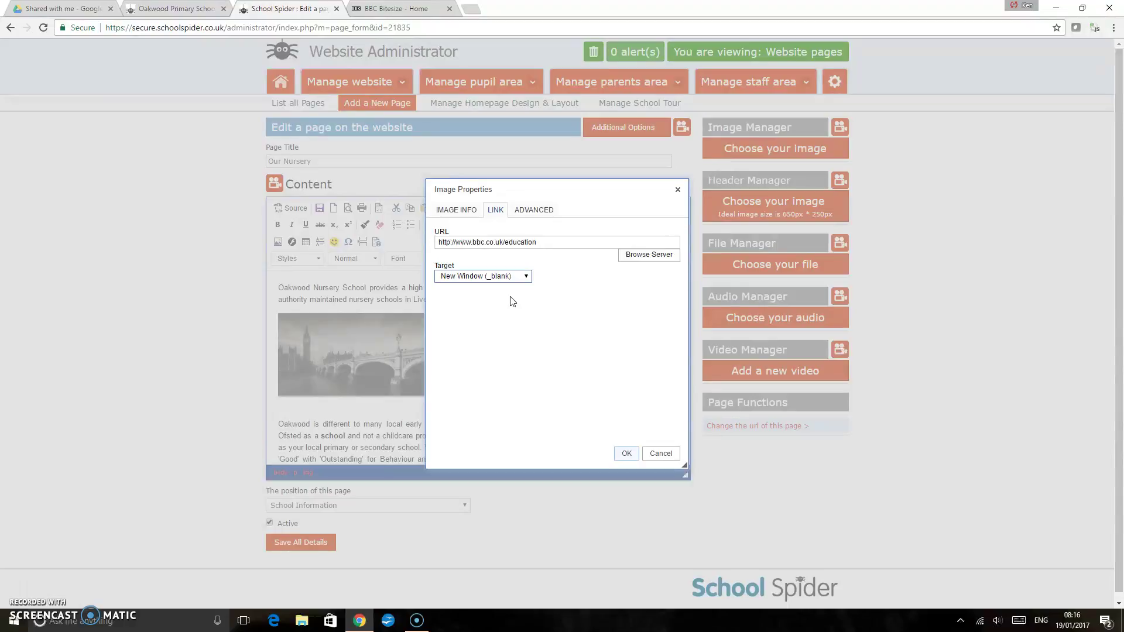
pyautogui.click(626, 454)
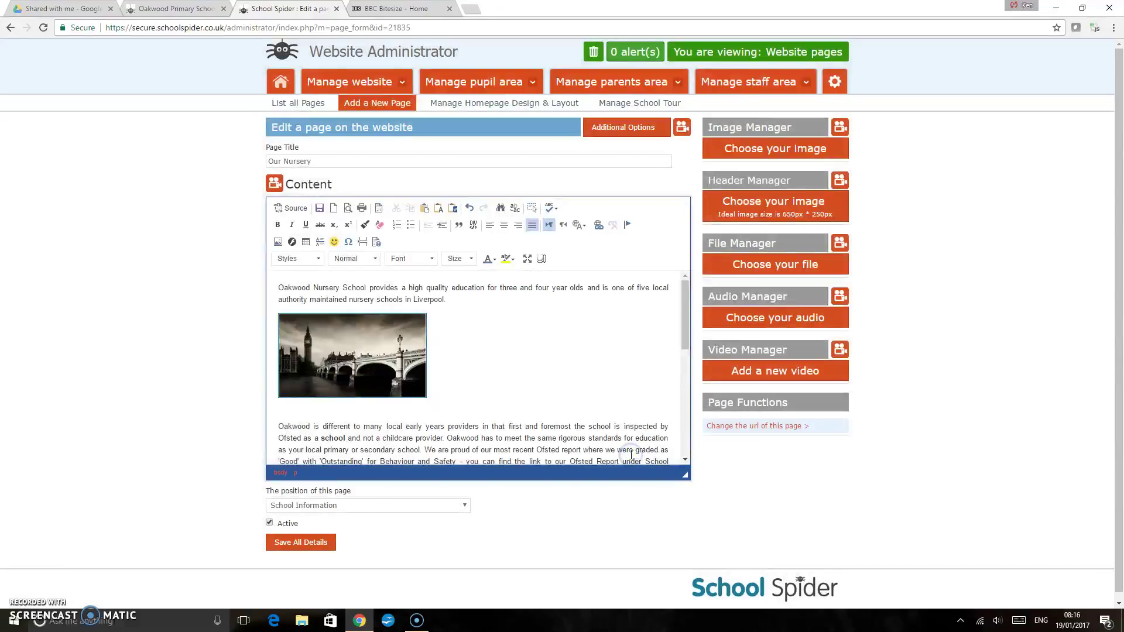
pyautogui.click(319, 544)
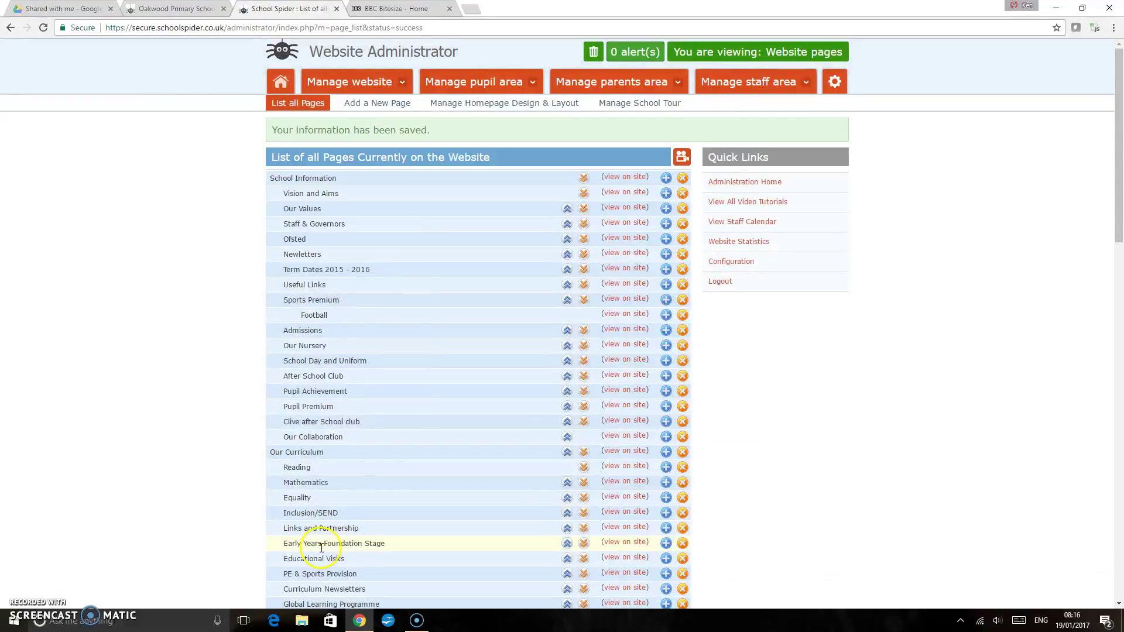
pyautogui.click(183, 10)
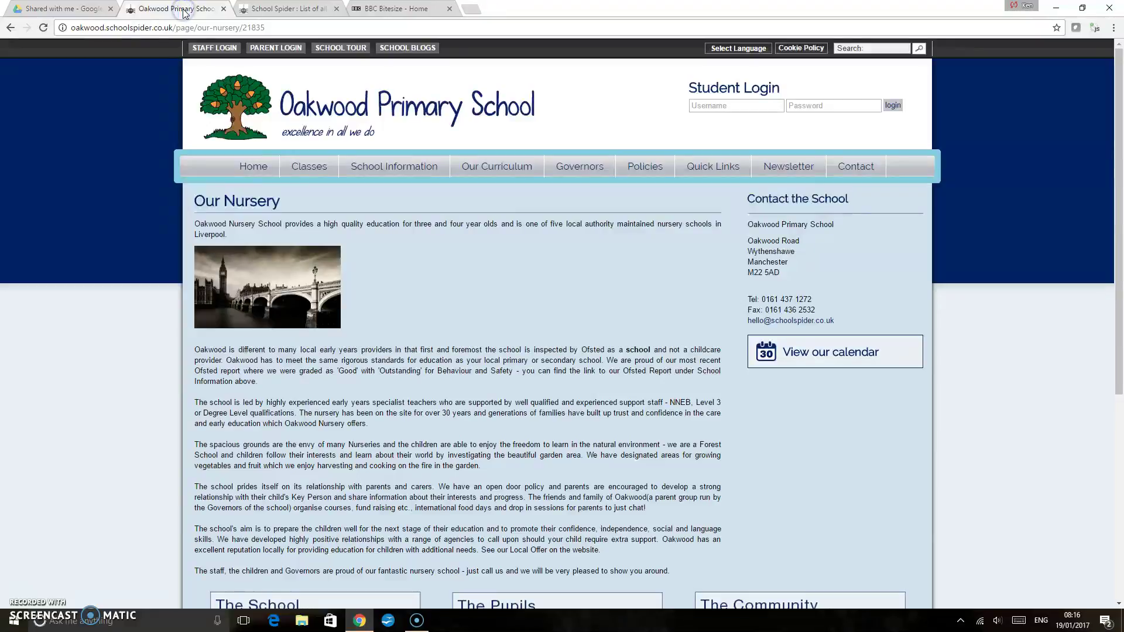
pyautogui.click(44, 28)
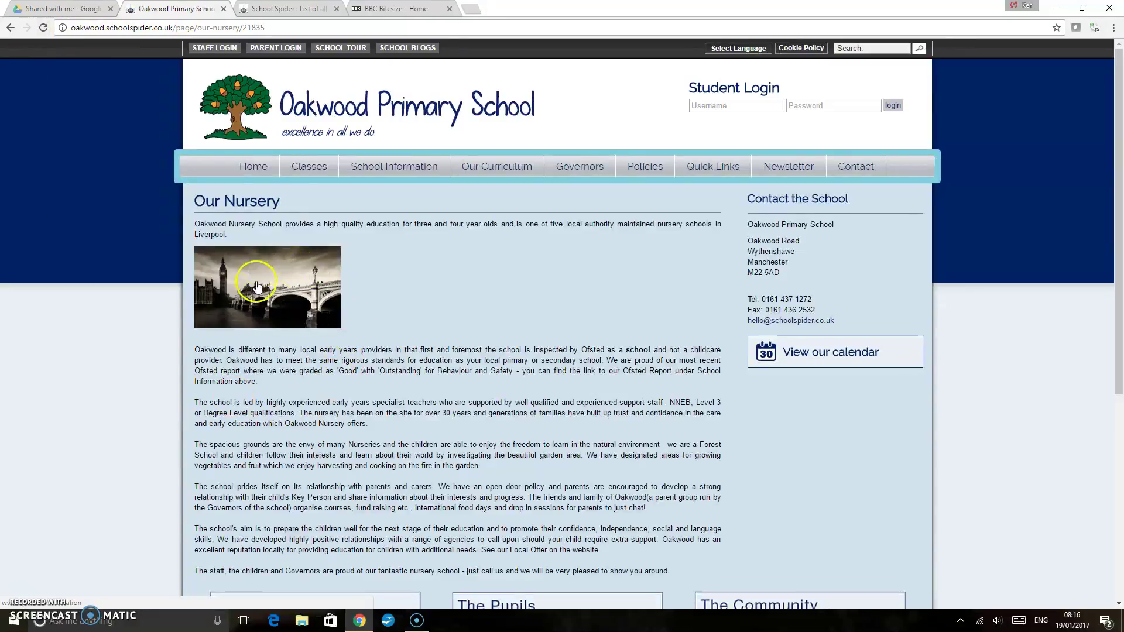
pyautogui.click(256, 285)
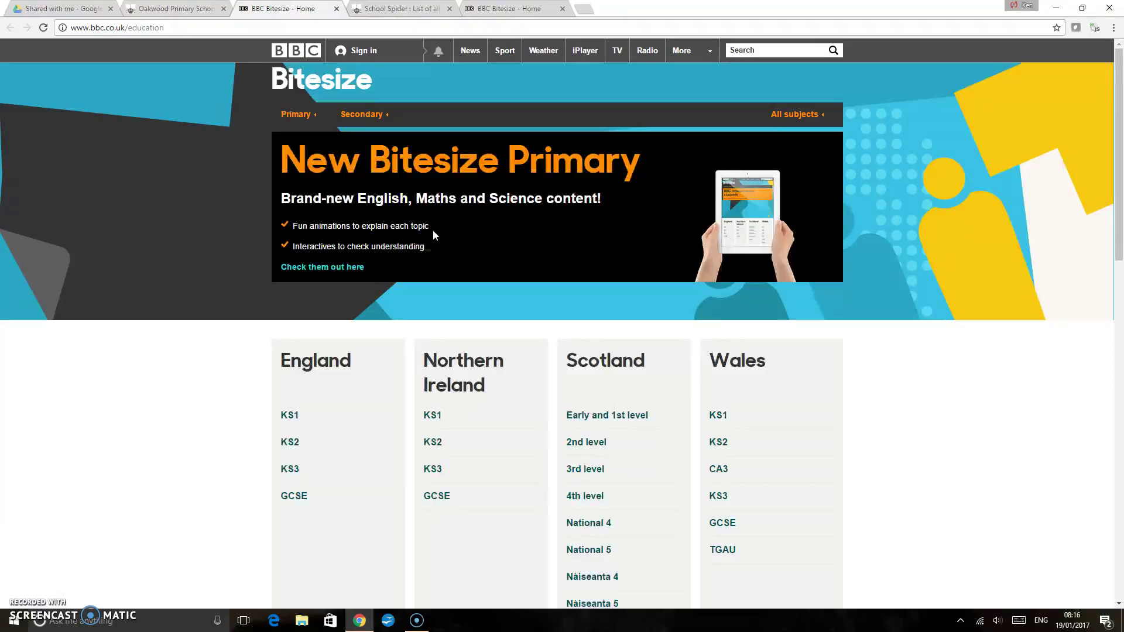
pyautogui.click(337, 10)
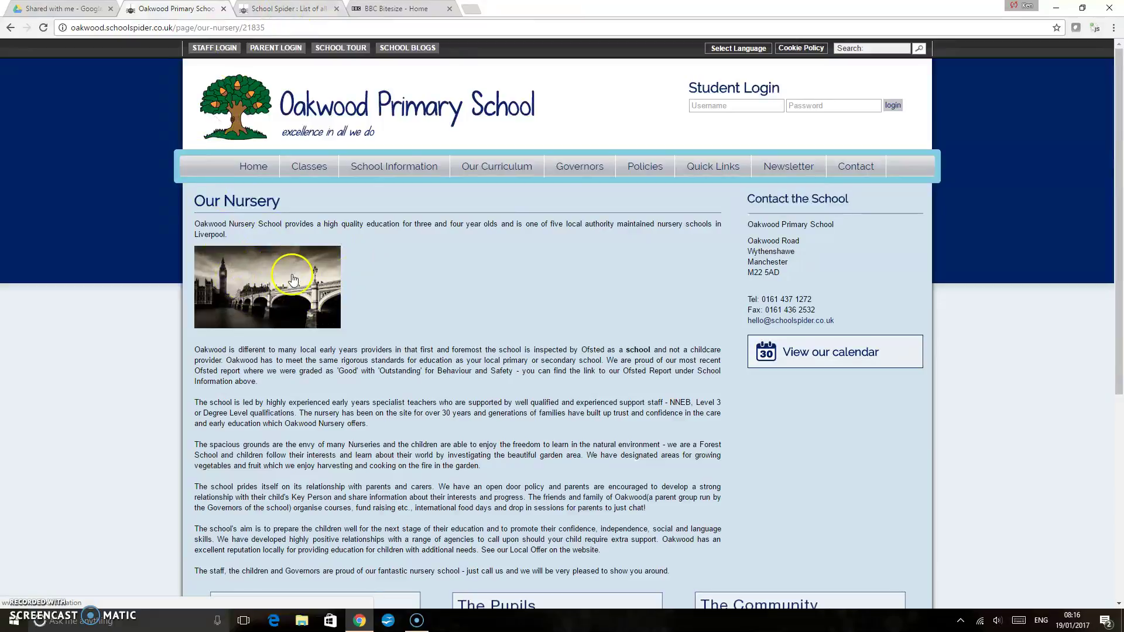
# Step: Reopen the Our Nursery page in the admin editor and enlarge the editing area
pyautogui.click(288, 9)
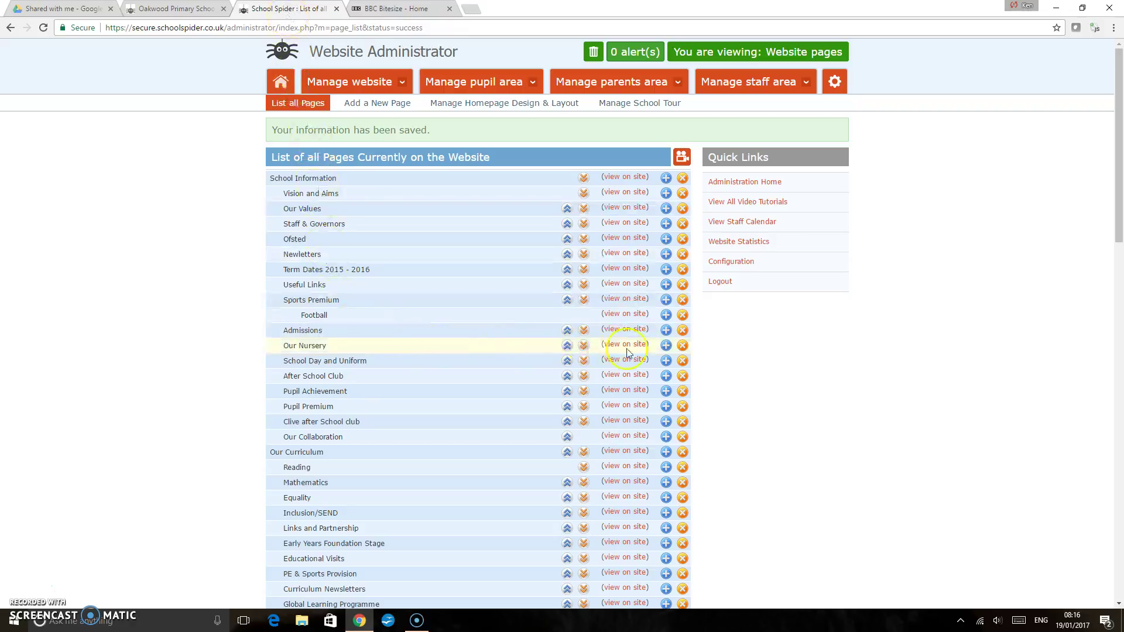
pyautogui.click(667, 347)
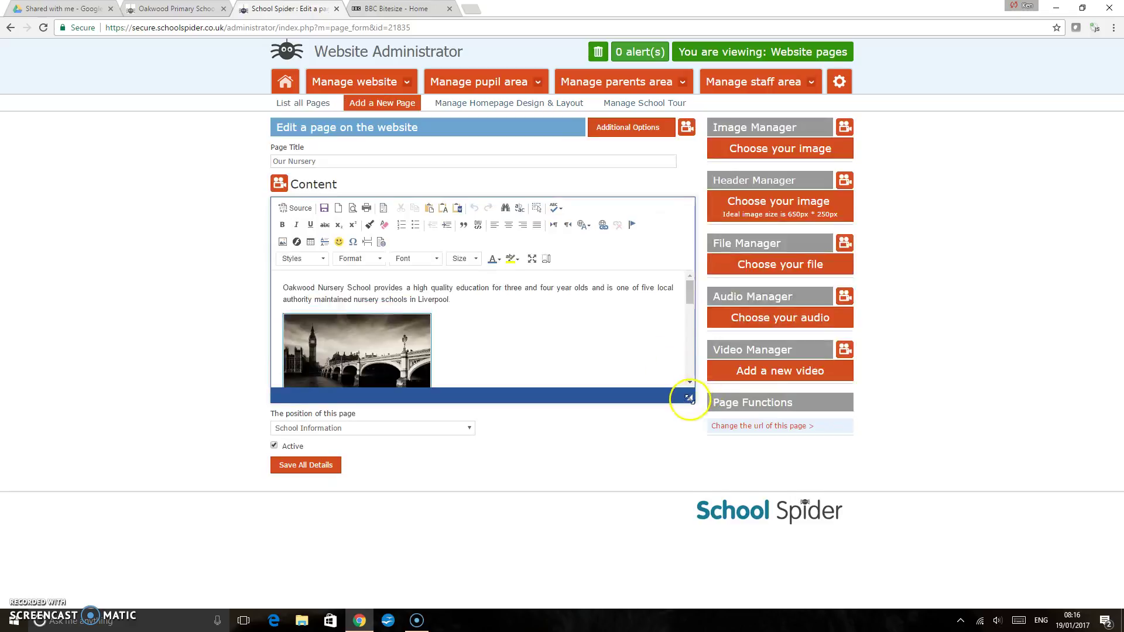
pyautogui.moveTo(689, 397); pyautogui.dragTo(707, 529)
# Step: Type 'Click HERE to visit the BBC website' after the bridge image and select HERE
pyautogui.click(475, 354)
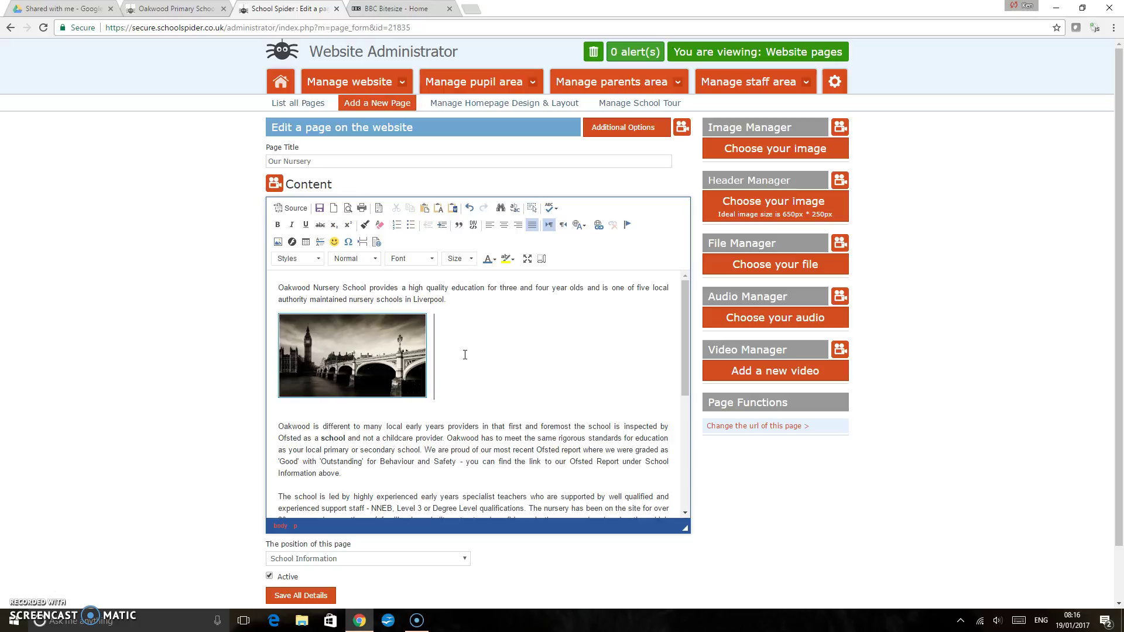
pyautogui.write('Click HERE to visit the BBC website')
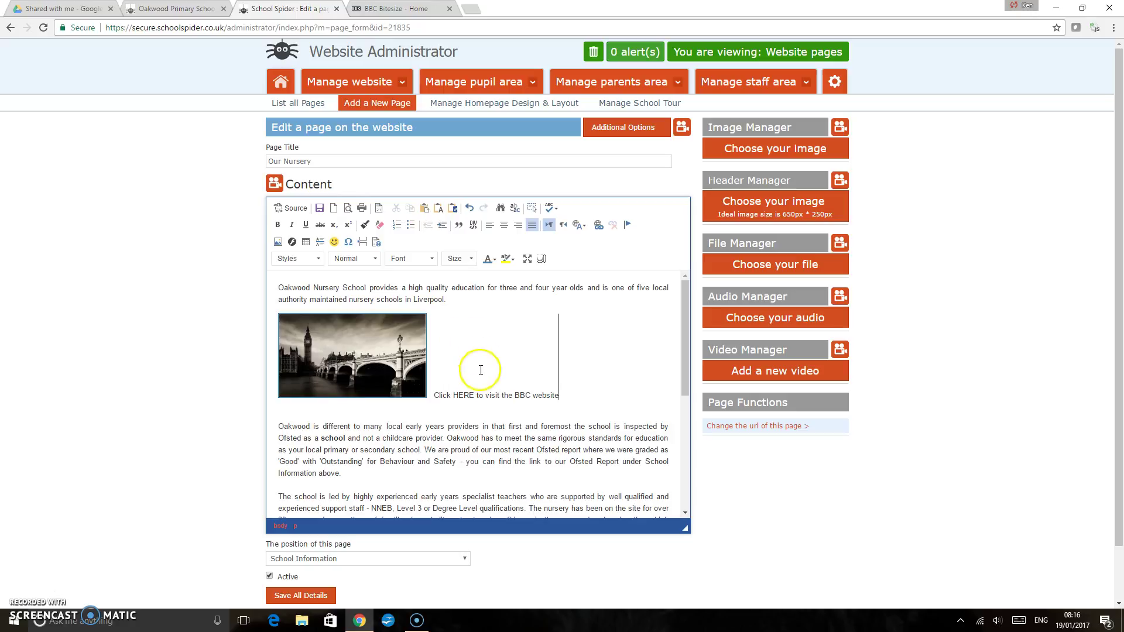
pyautogui.moveTo(476, 396); pyautogui.dragTo(454, 399)
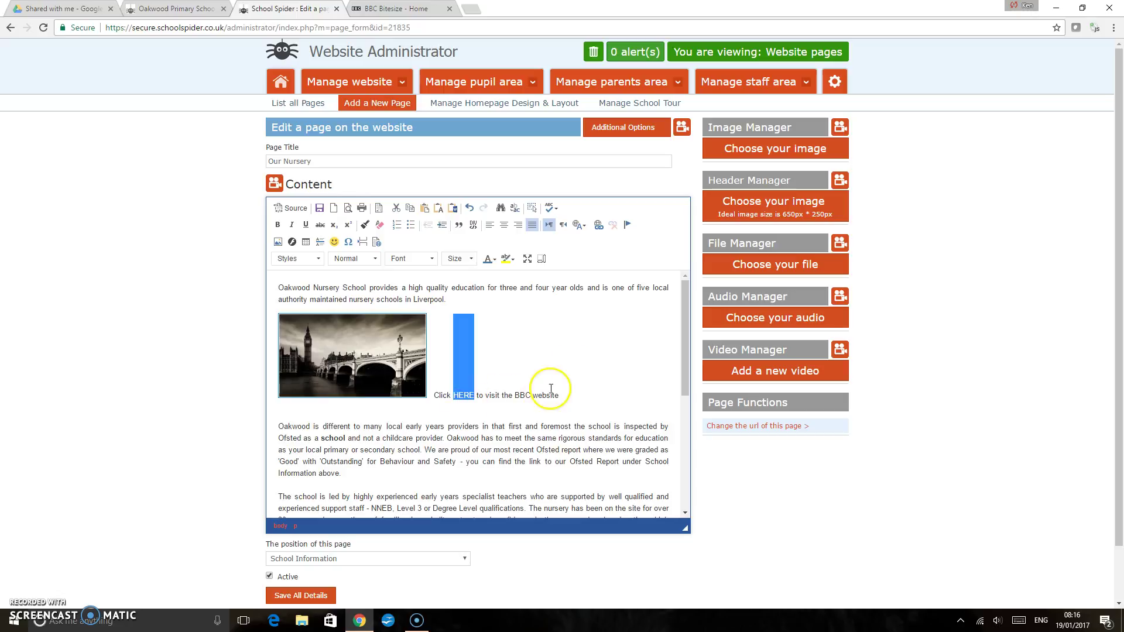
pyautogui.click(599, 226)
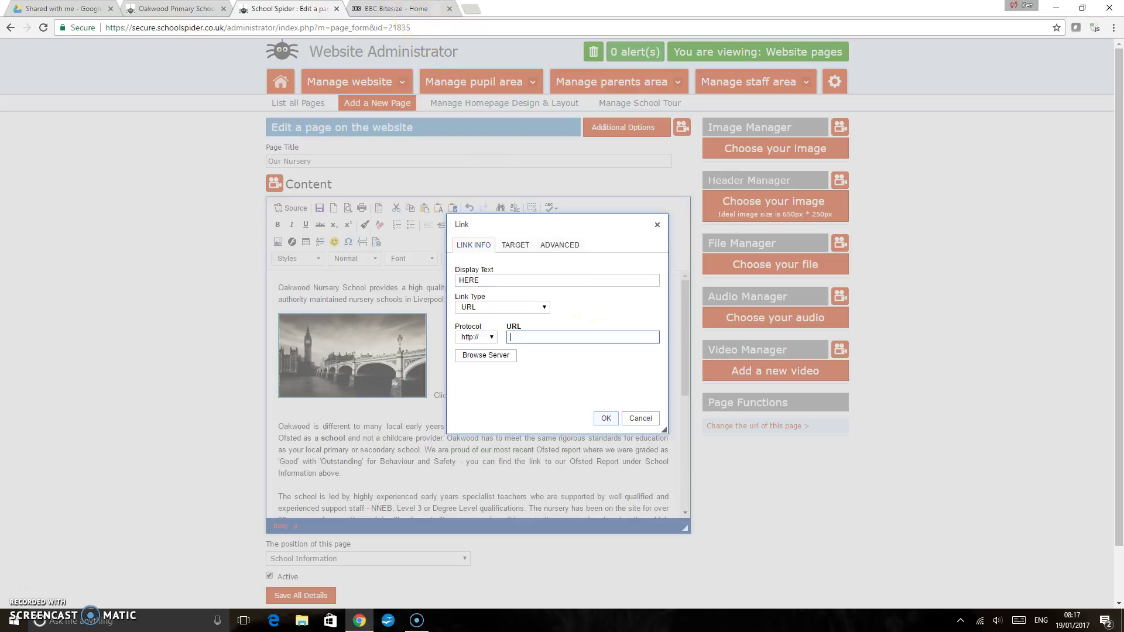
pyautogui.click(396, 9)
pyautogui.click(232, 28)
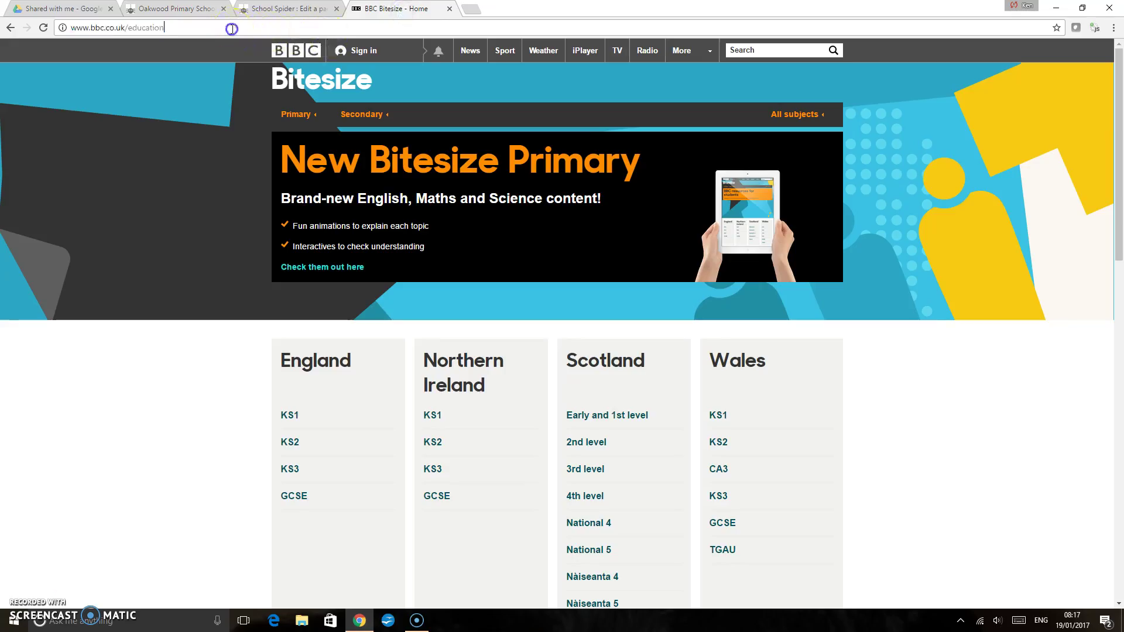
pyautogui.moveTo(232, 28); pyautogui.dragTo(56, 28)
pyautogui.hotkey('ctrl', 'c')
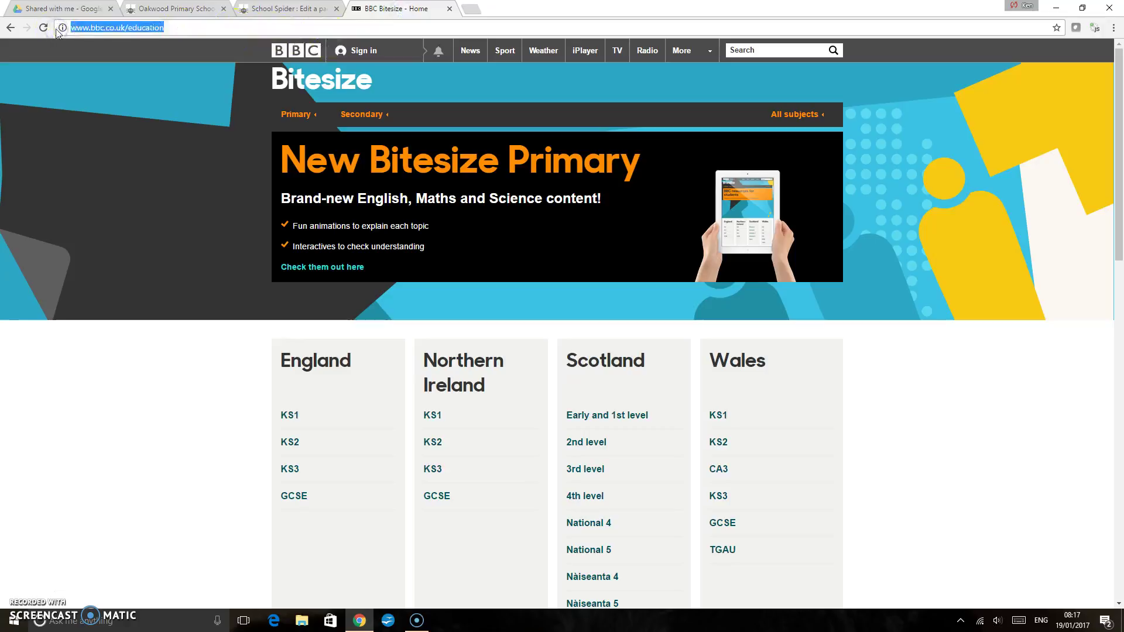
# Step: Paste the address as HERE's link URL with target New Window (_blank) and confirm
pyautogui.click(269, 14)
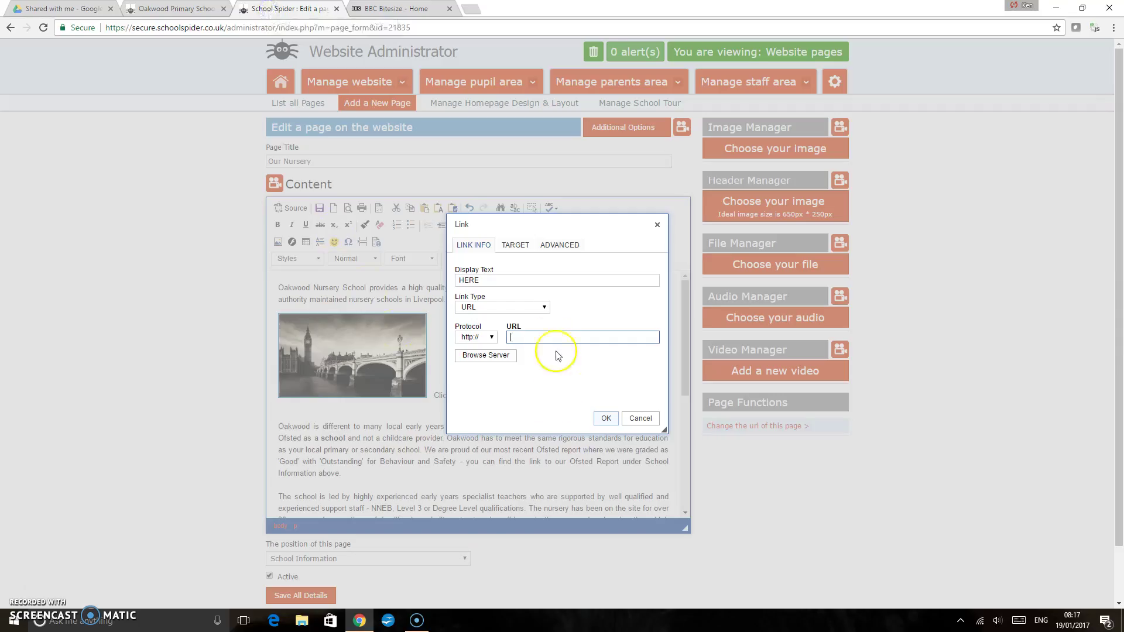
pyautogui.hotkey('ctrl', 'v')
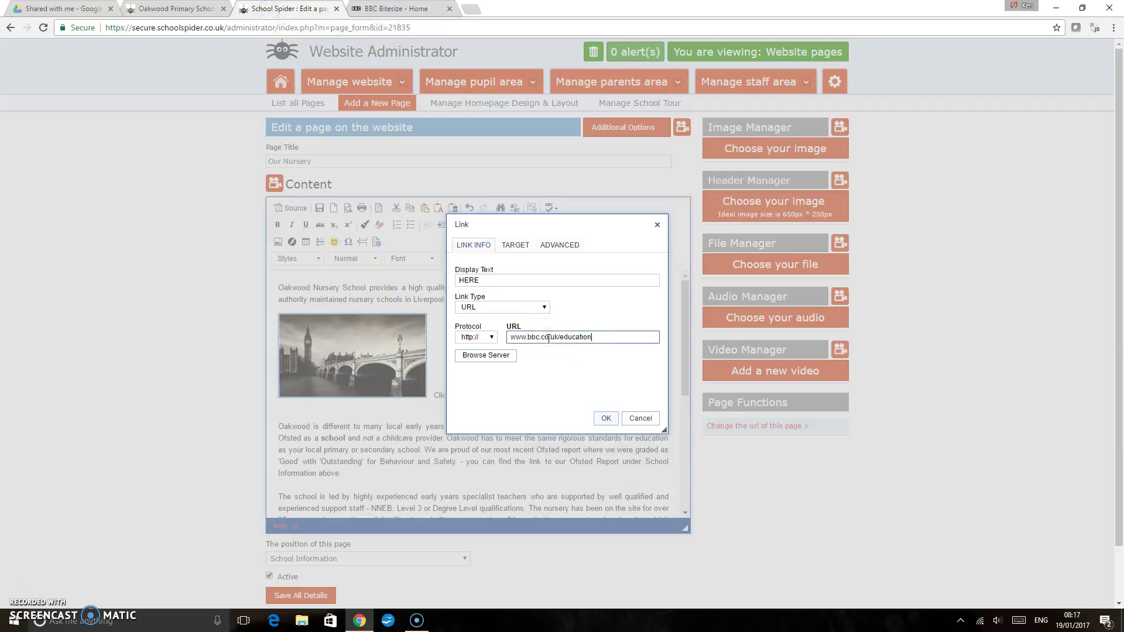
pyautogui.click(521, 246)
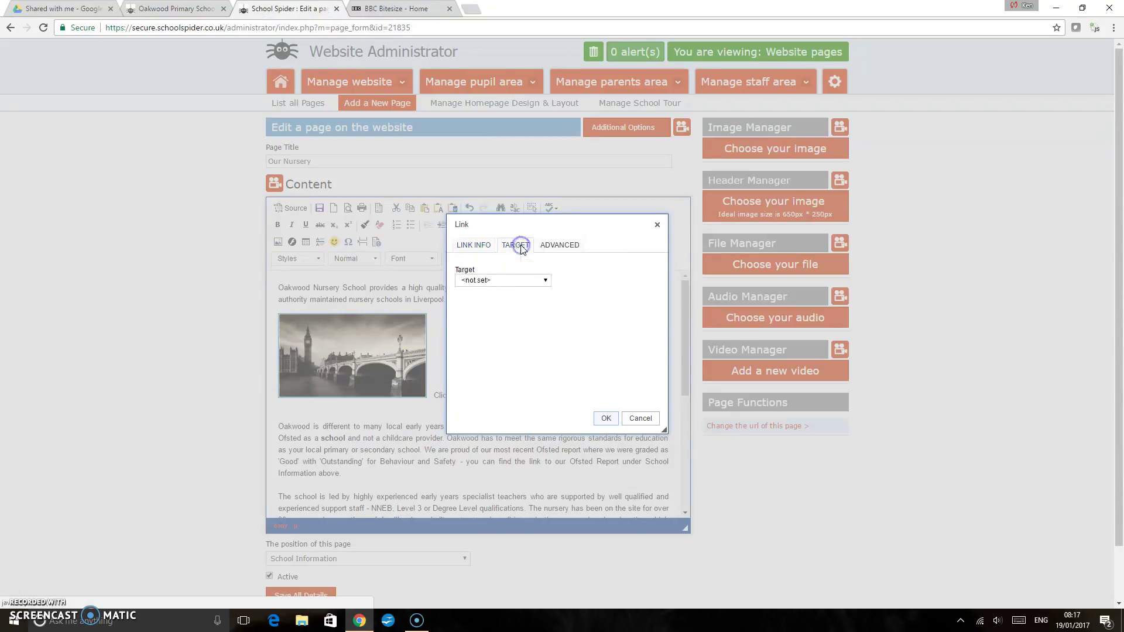
pyautogui.click(545, 282)
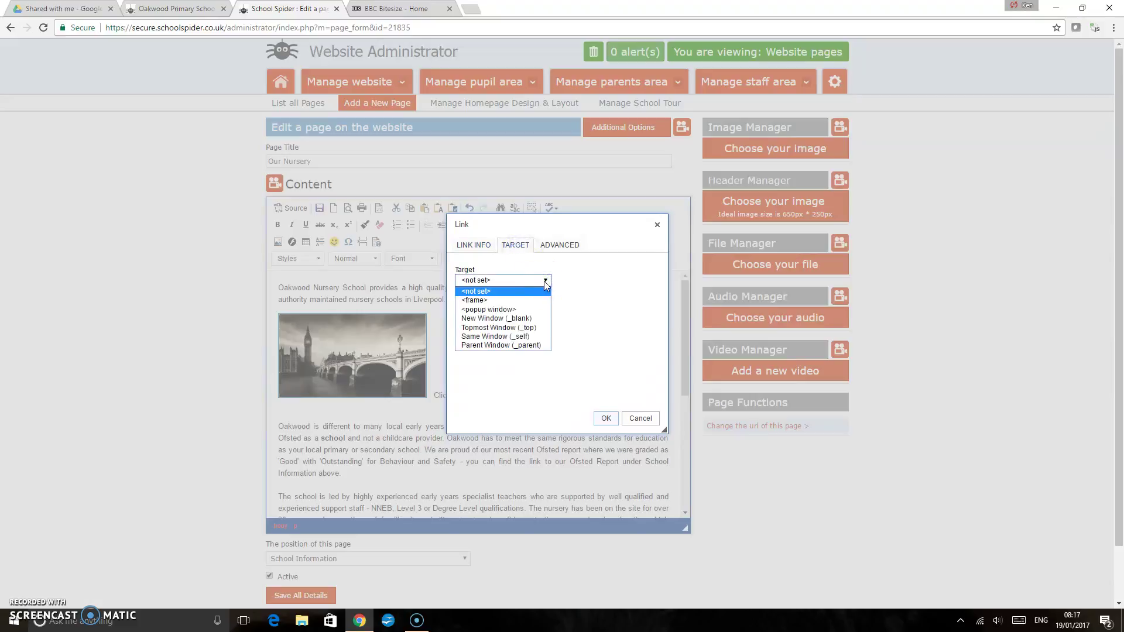
pyautogui.click(543, 318)
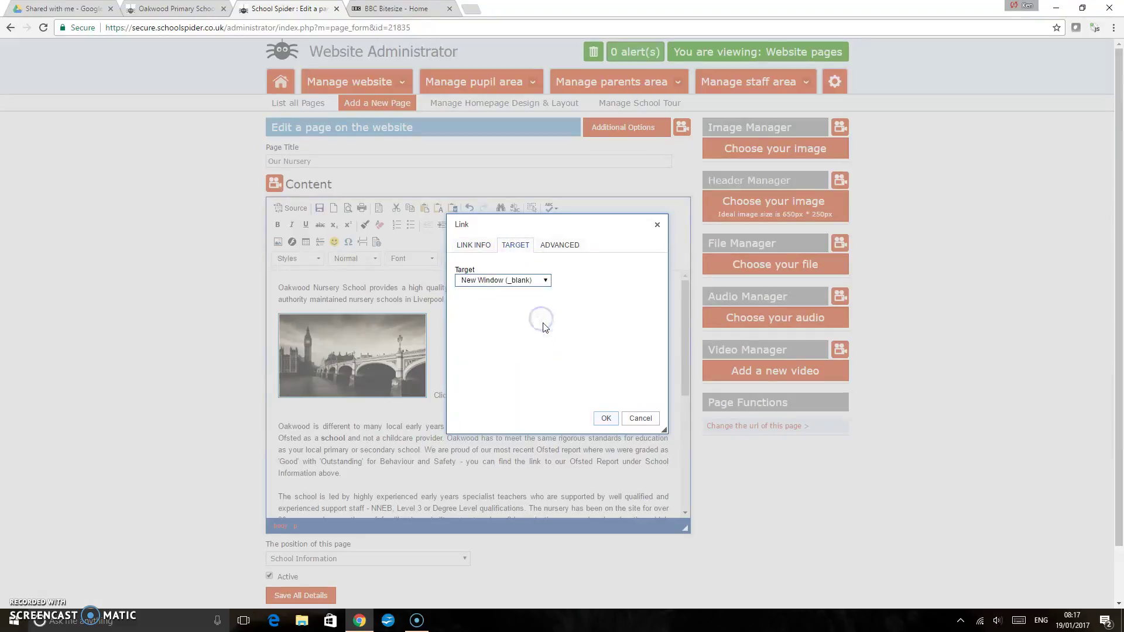
pyautogui.click(605, 419)
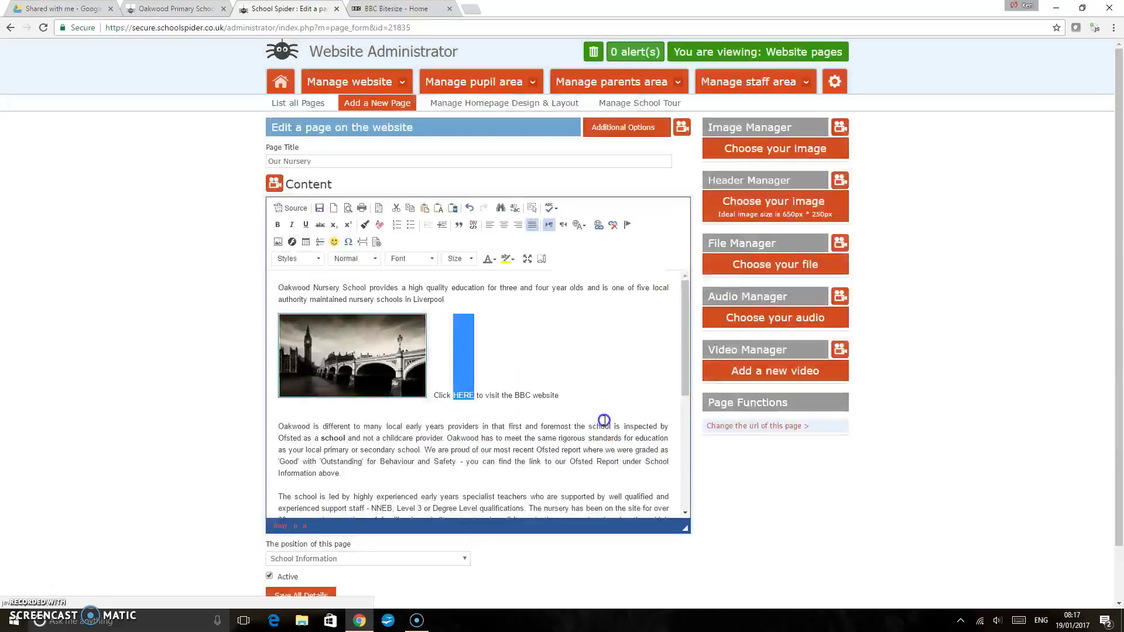
# Step: Save the Our Nursery page, then reload the live Oakwood Primary School page to show the new link
pyautogui.click(314, 595)
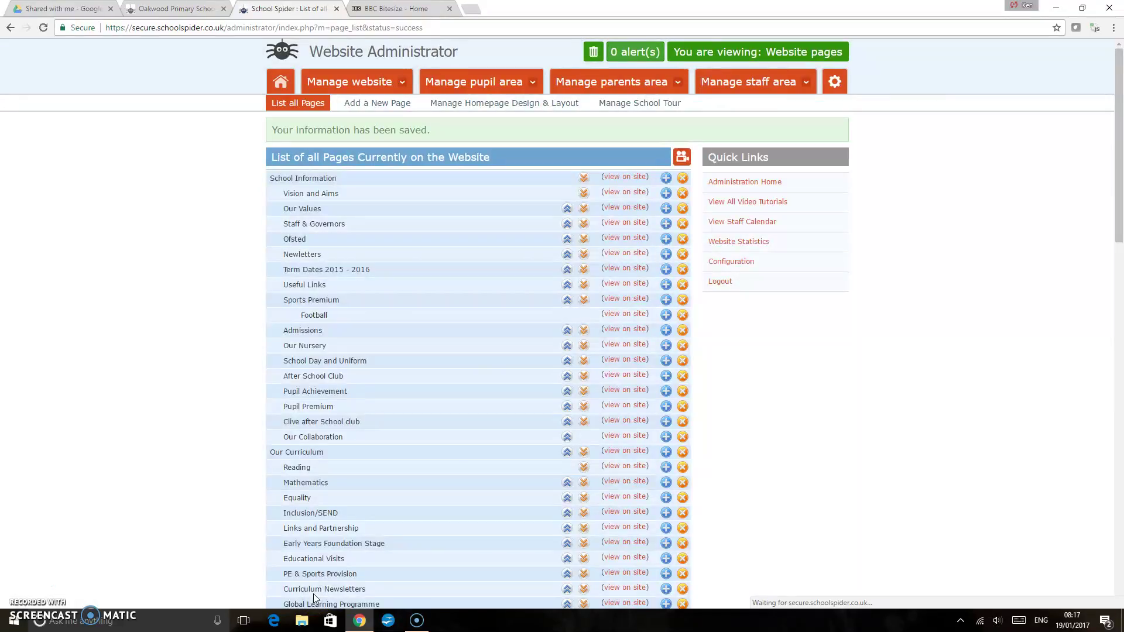
pyautogui.click(195, 10)
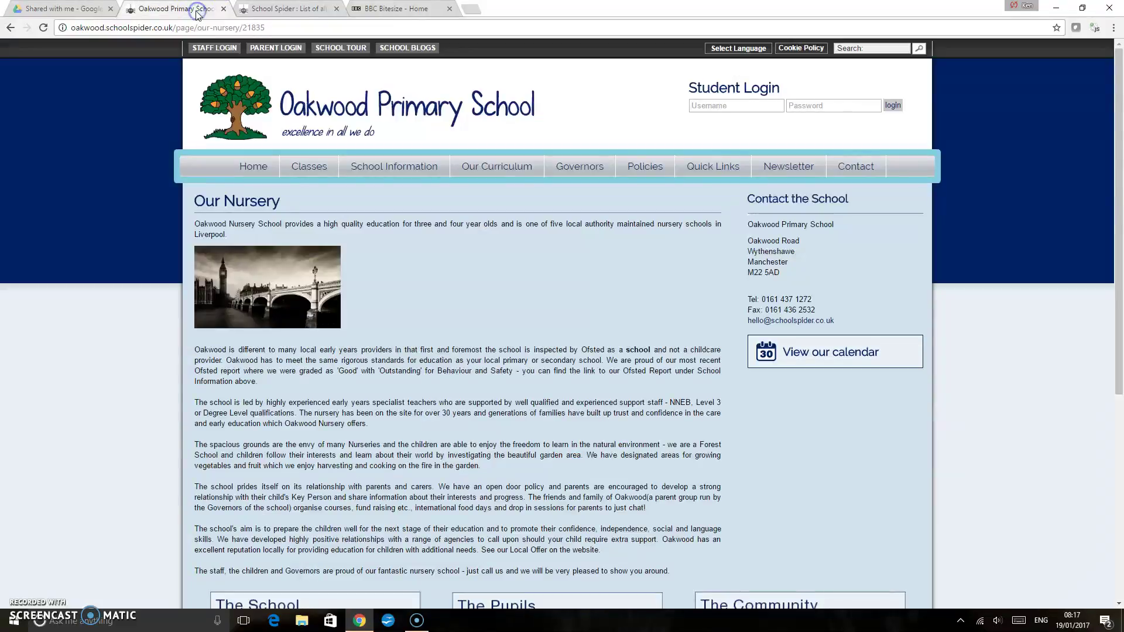
pyautogui.click(41, 28)
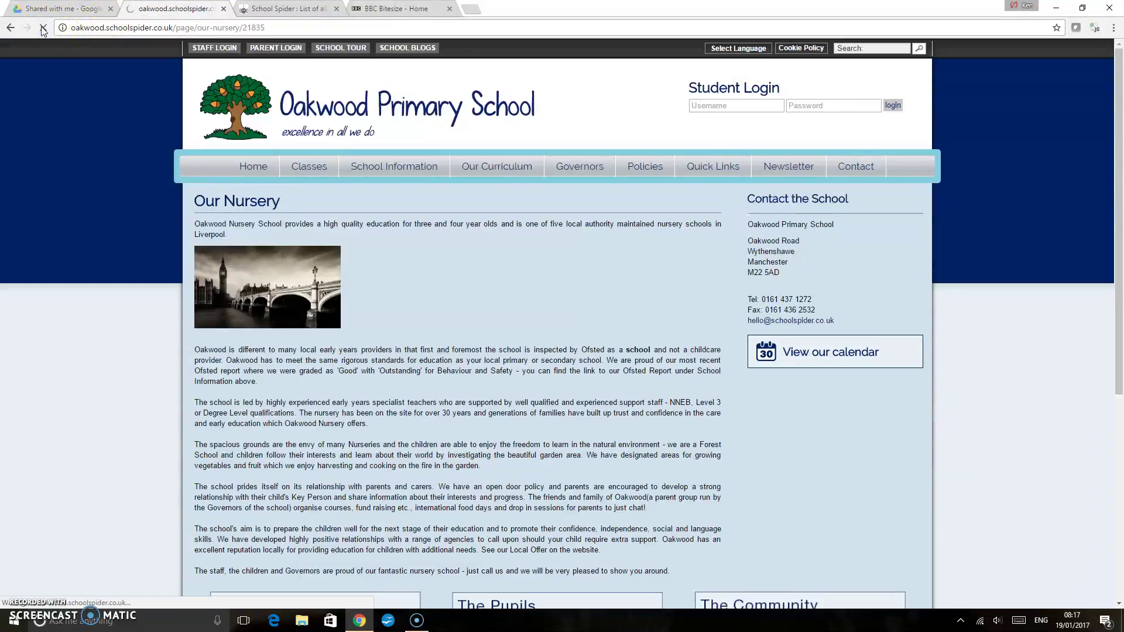